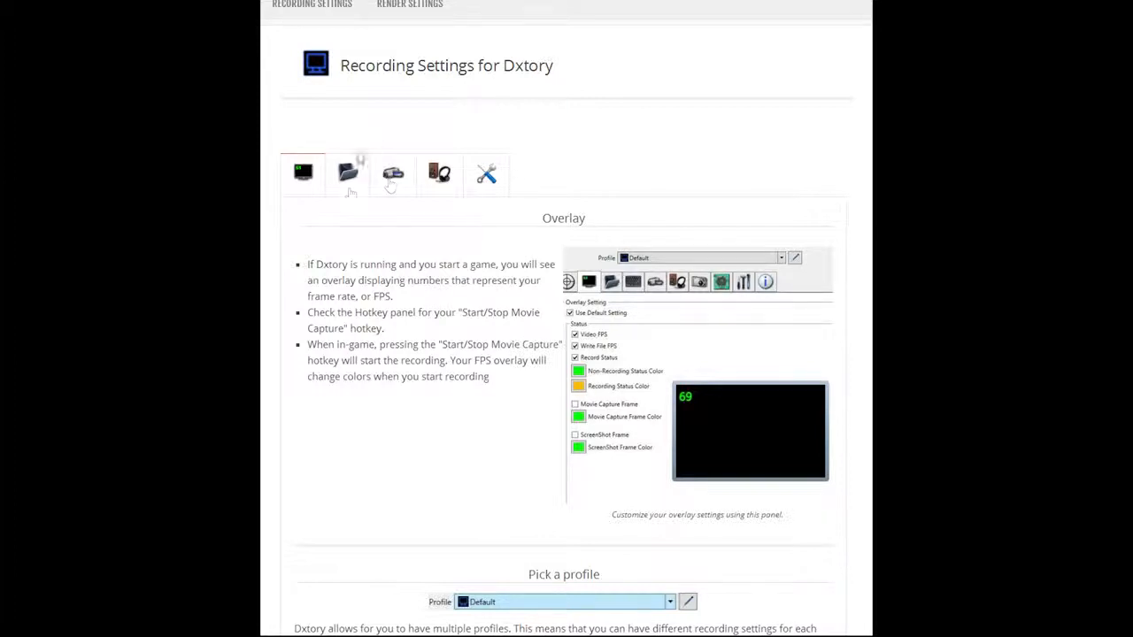
# Step: Read the Overlay section of the Dxtory recording guide, covering overlay settings, profiles and the framerate overlay
pyautogui.click(349, 184)
pyautogui.click(405, 181)
pyautogui.click(352, 179)
pyautogui.click(306, 176)
pyautogui.scroll(-1, 651, 269)
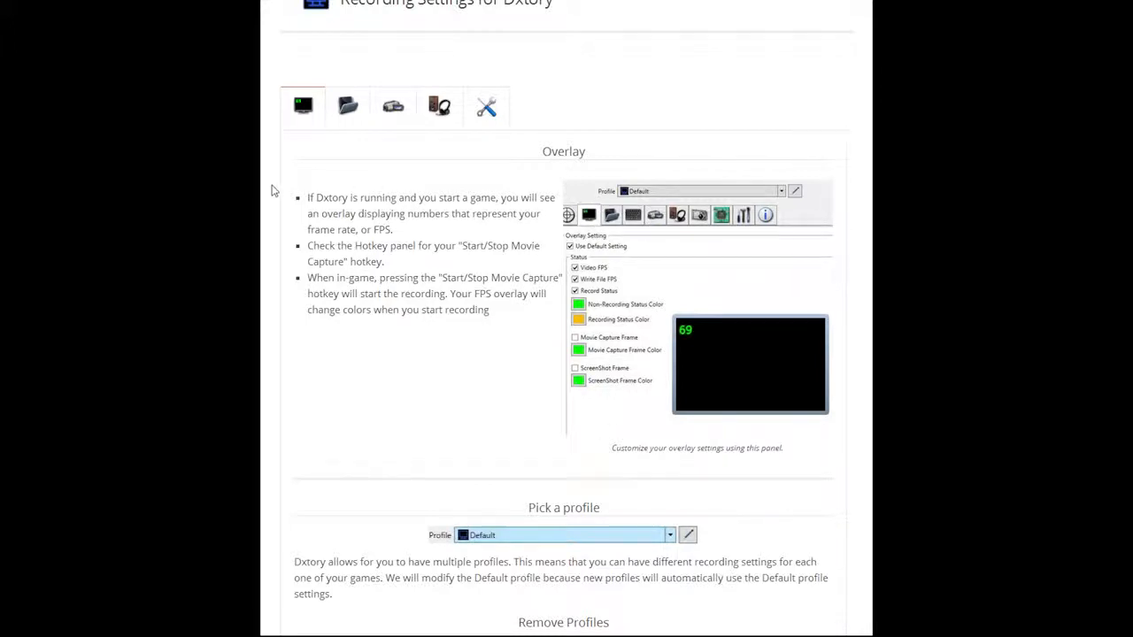
pyautogui.scroll(-7, 458, 274)
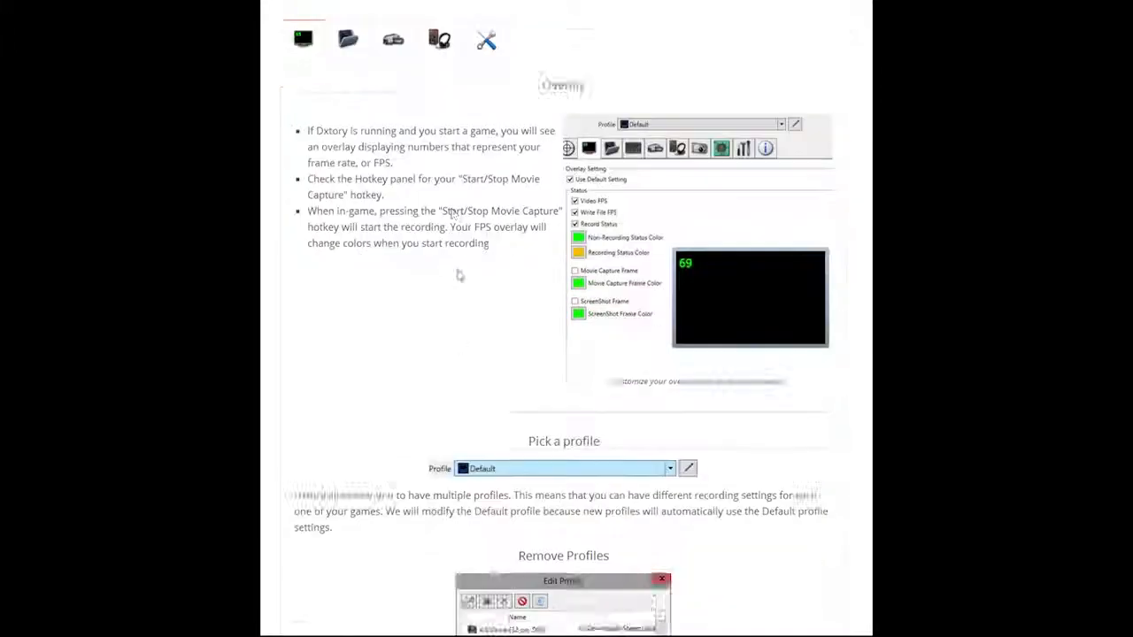
pyautogui.scroll(-6, 607, 156)
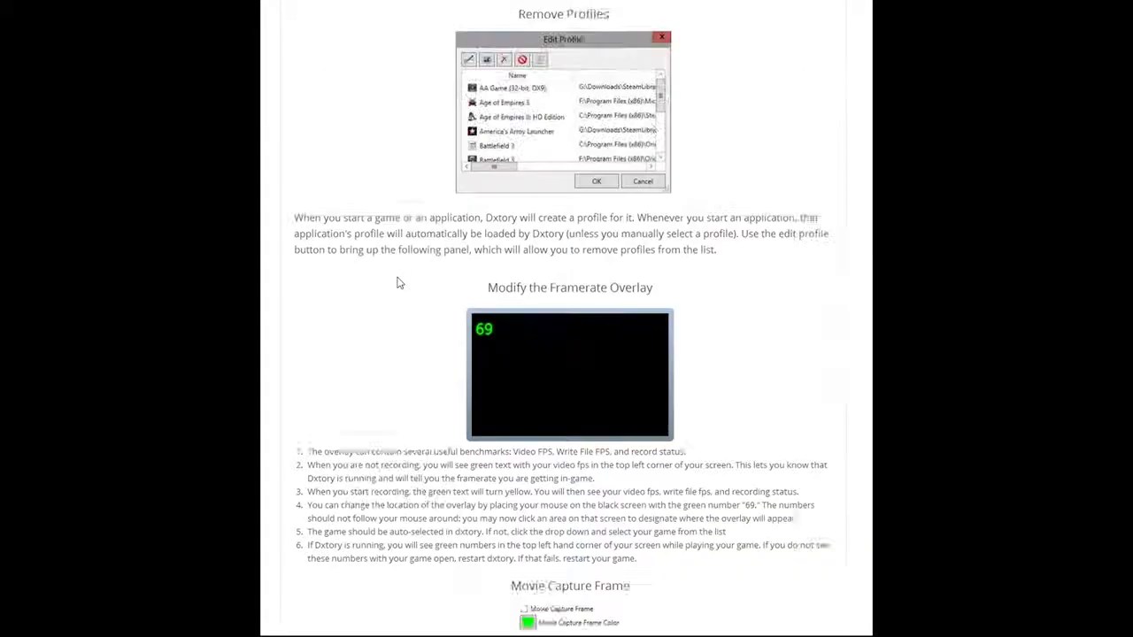
pyautogui.scroll(1, 407, 221)
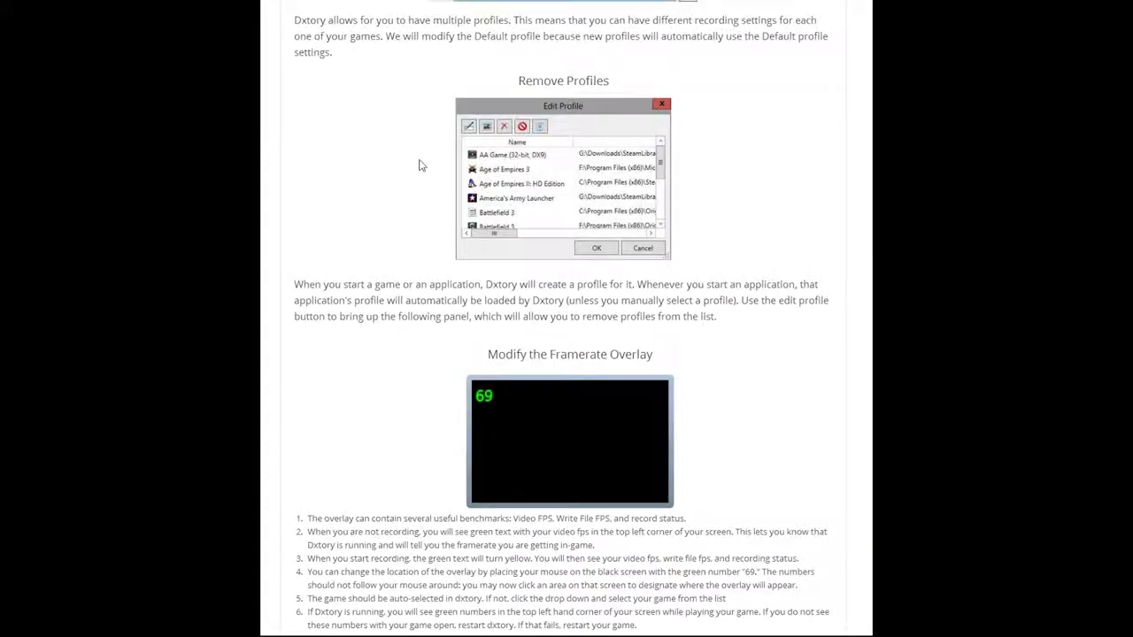
pyautogui.scroll(8, 773, 381)
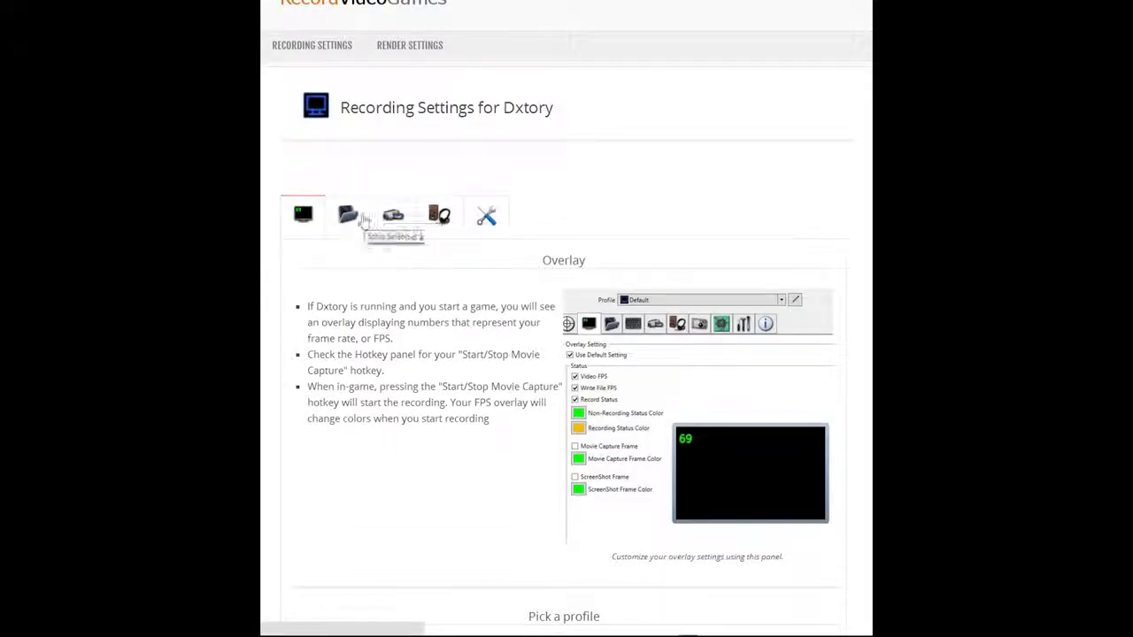
# Step: Look over the guide's Storage Configuration and Video Settings sections
pyautogui.click(348, 215)
pyautogui.scroll(-1, 390, 194)
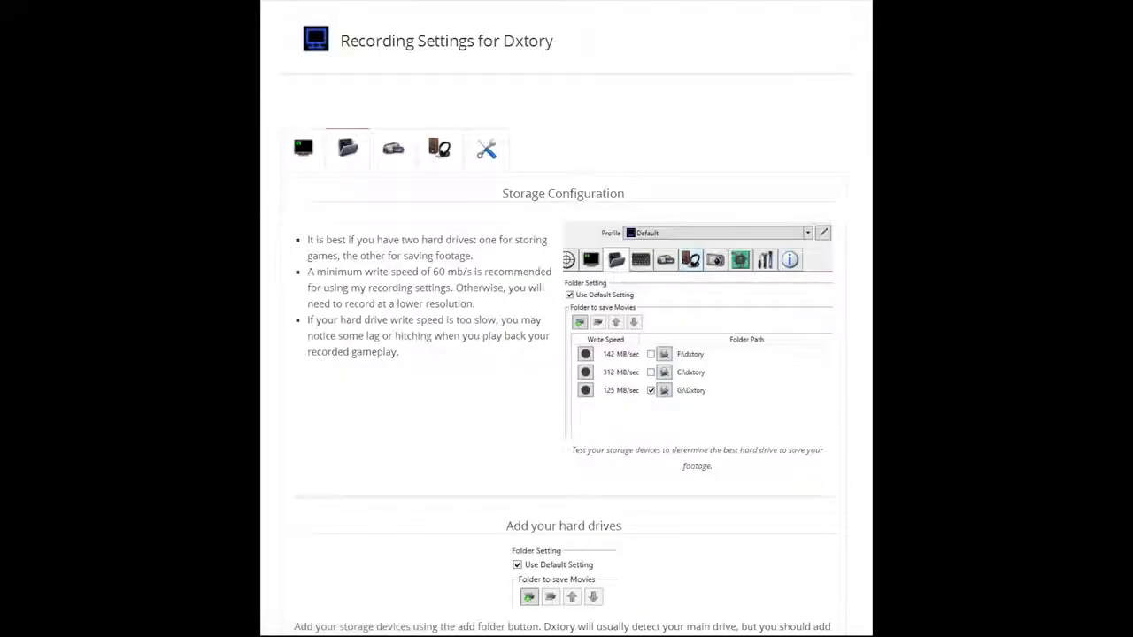
pyautogui.click(400, 158)
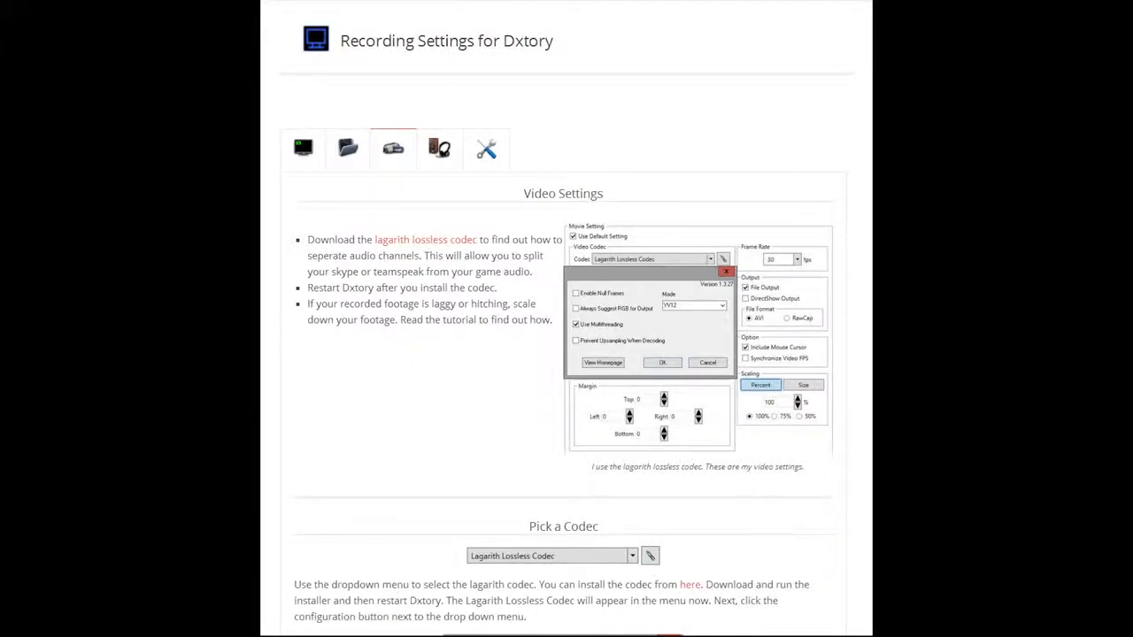
# Step: Switch to Dxtory and examine the movie folders' write speeds for the G: and C: drives, plus the hotkey assignments
pyautogui.moveTo(390, 636)
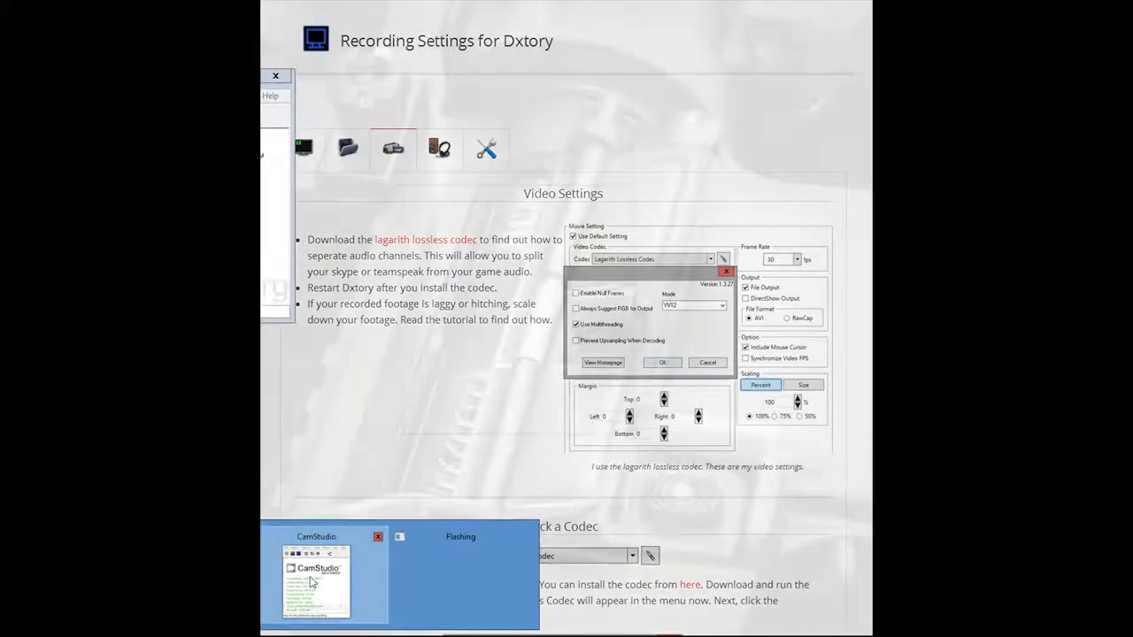
pyautogui.click(311, 582)
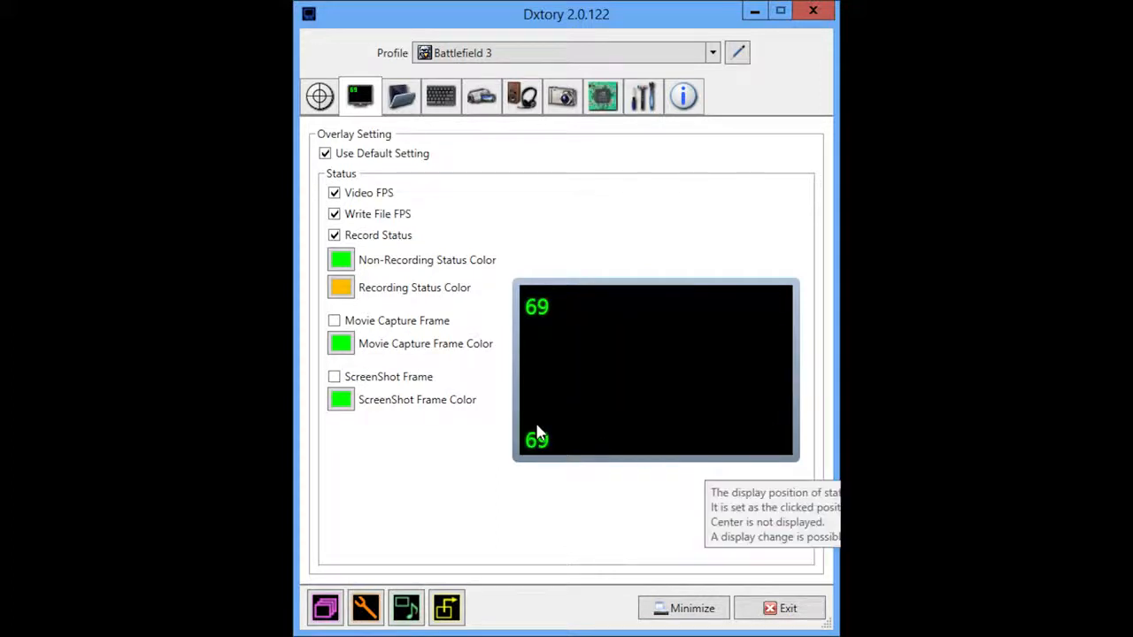
pyautogui.click(401, 97)
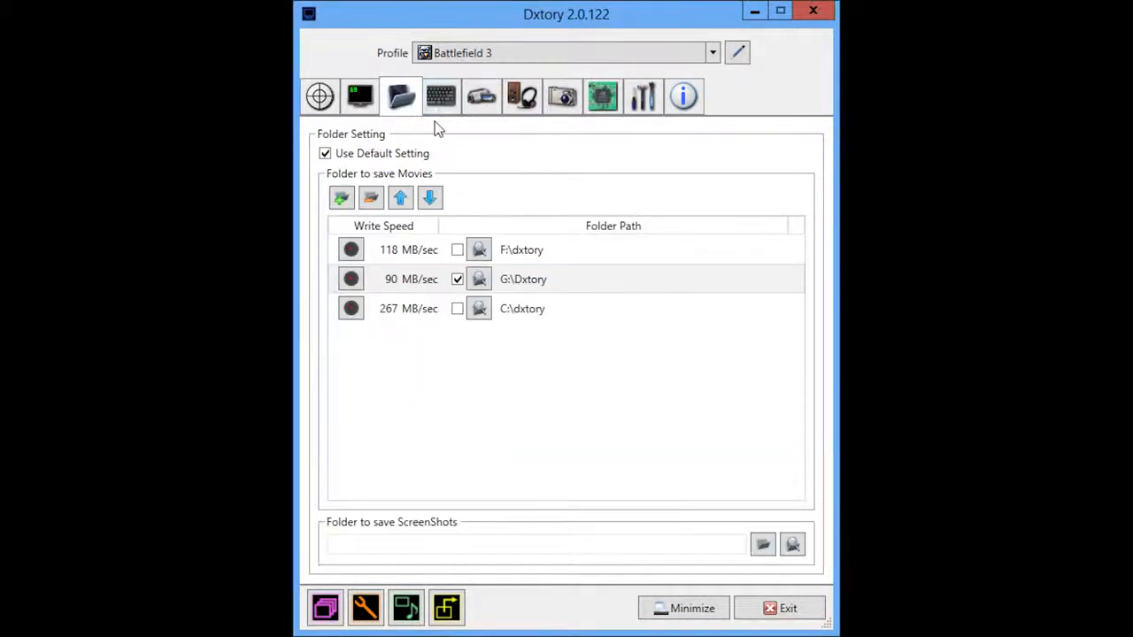
pyautogui.click(435, 282)
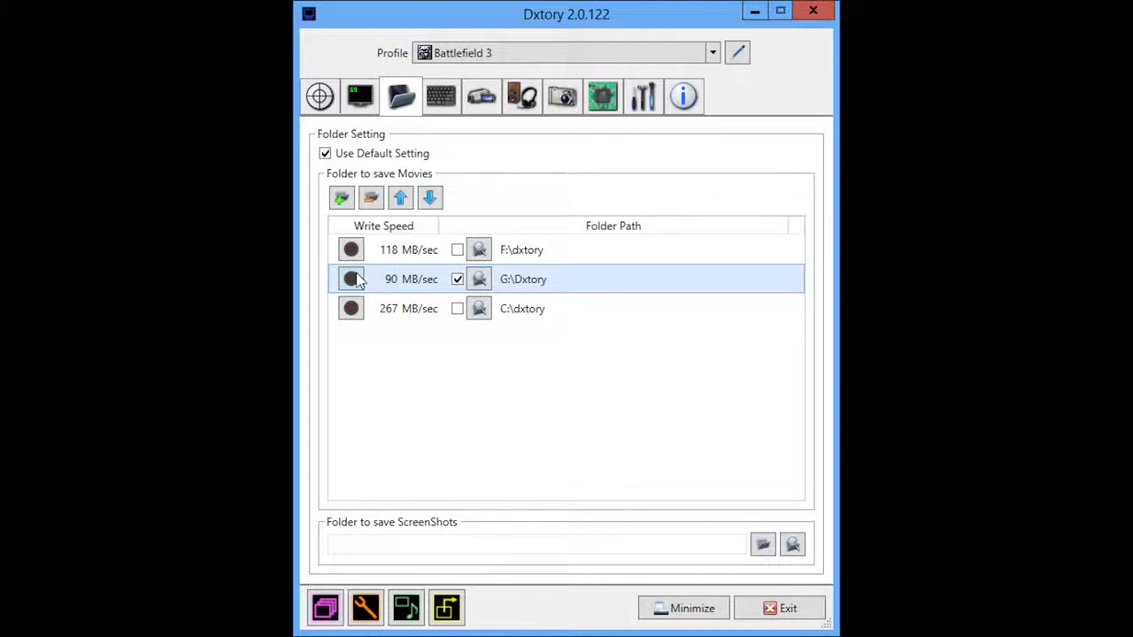
pyautogui.click(408, 305)
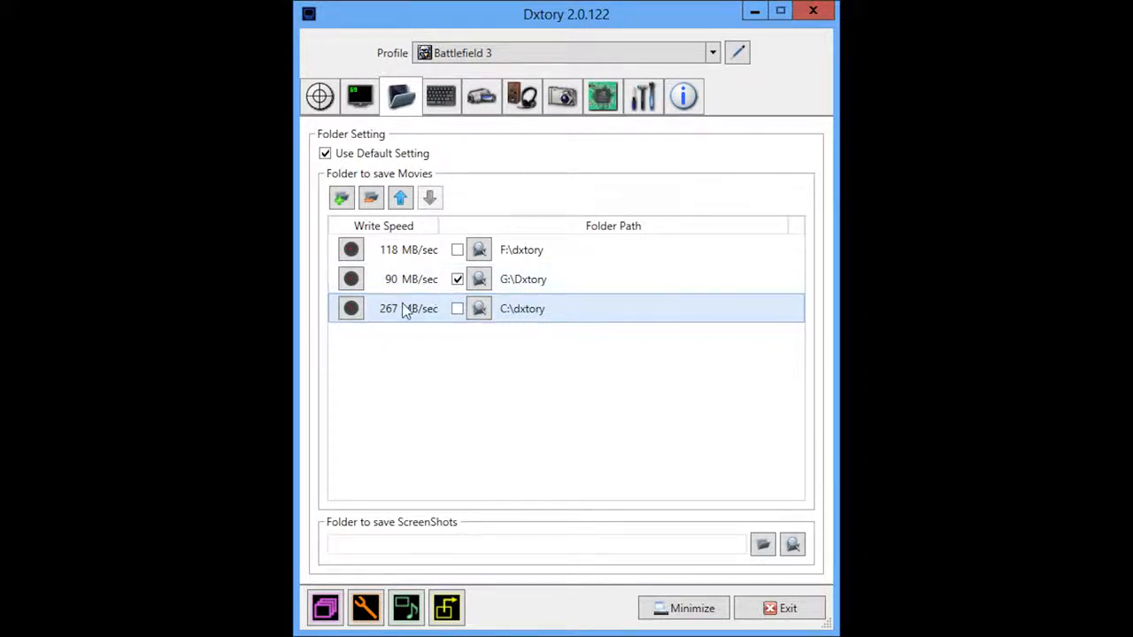
pyautogui.click(442, 96)
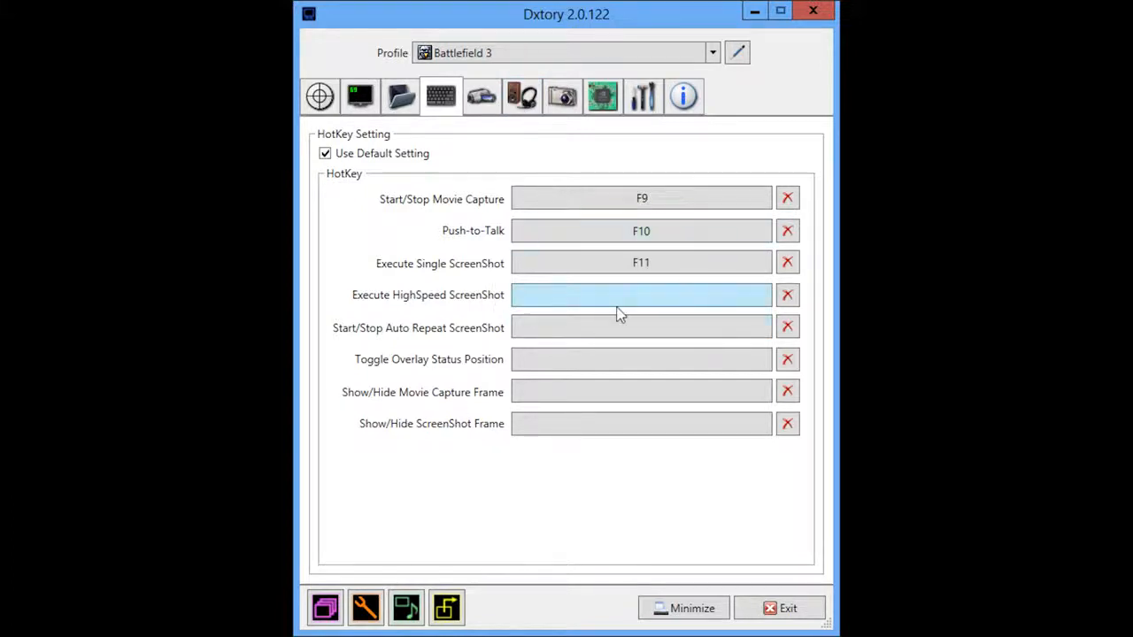
# Step: Examine the list of available video codecs in the movie settings, with Lagarith Lossless Codec kept as the choice
pyautogui.click(483, 99)
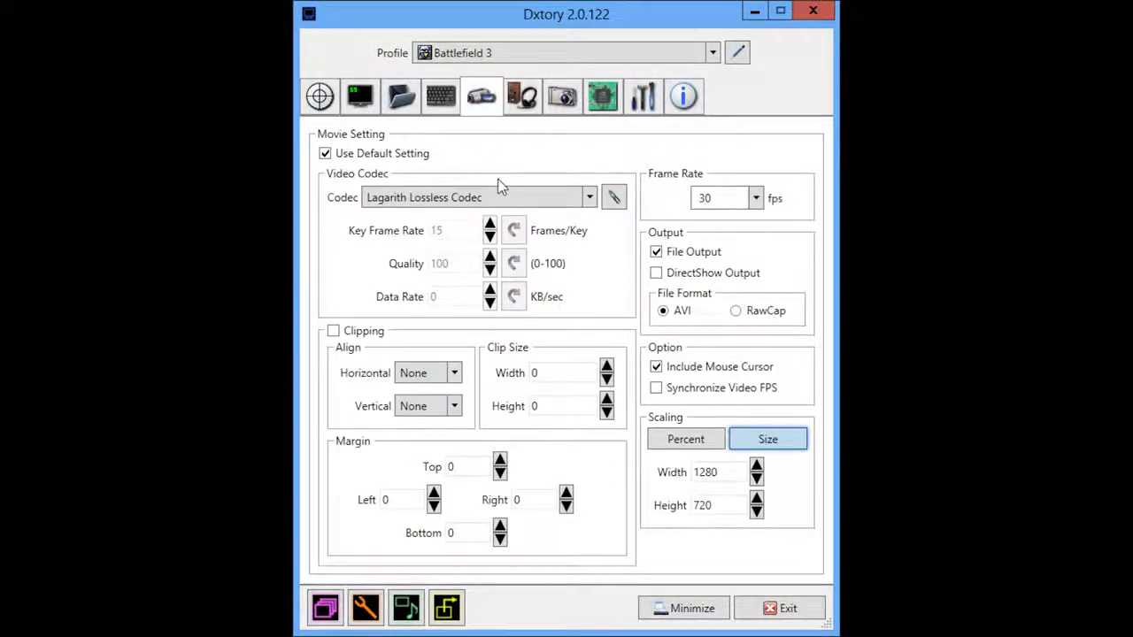
pyautogui.click(560, 198)
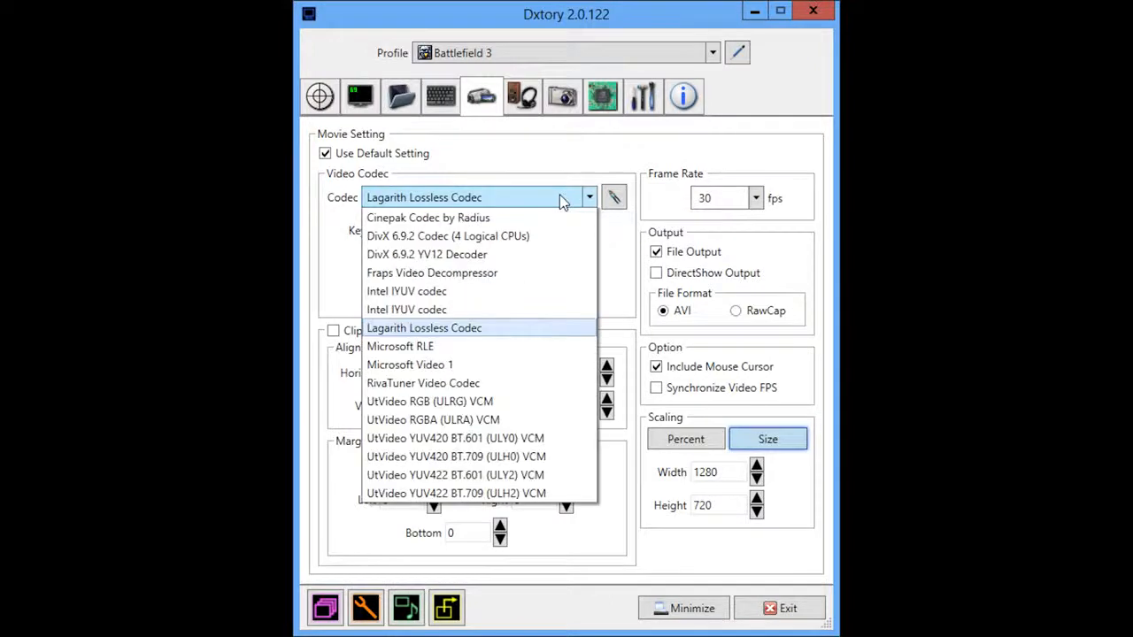
pyautogui.click(560, 199)
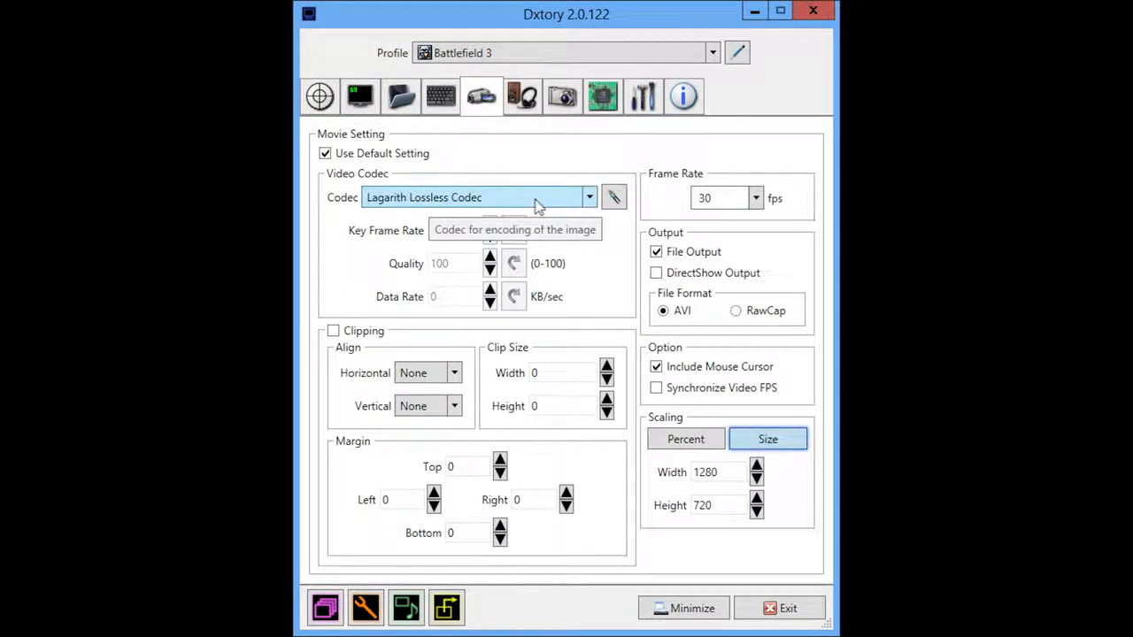
# Step: Open the Lagarith Lossless Codec configuration, keep the mode at YV12 and accept the settings
pyautogui.click(615, 197)
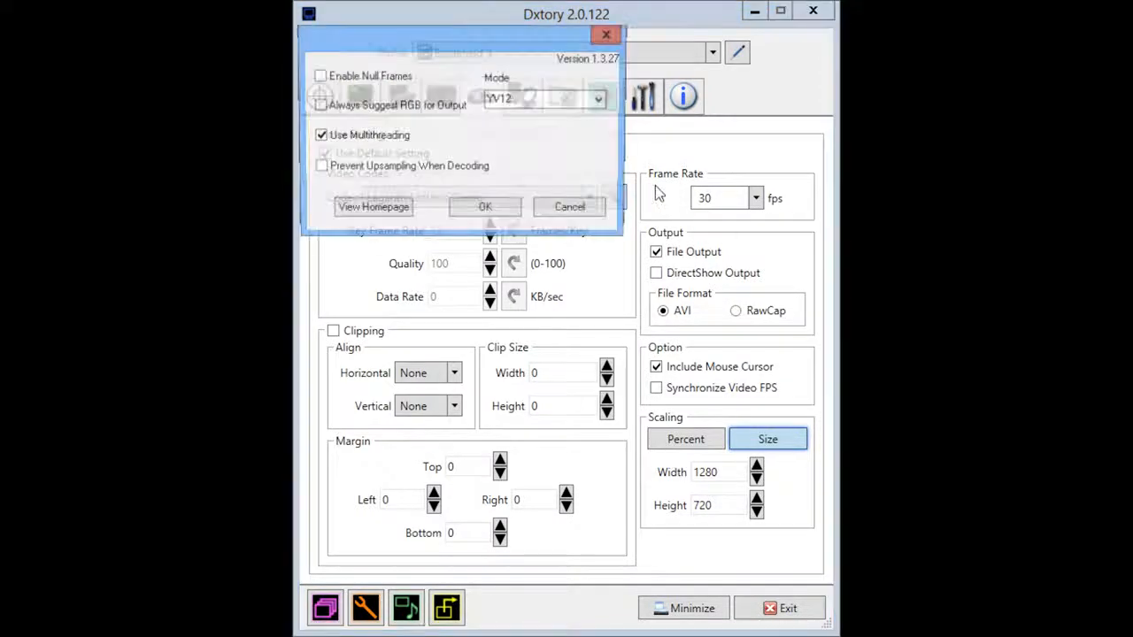
pyautogui.moveTo(508, 50); pyautogui.dragTo(523, 167)
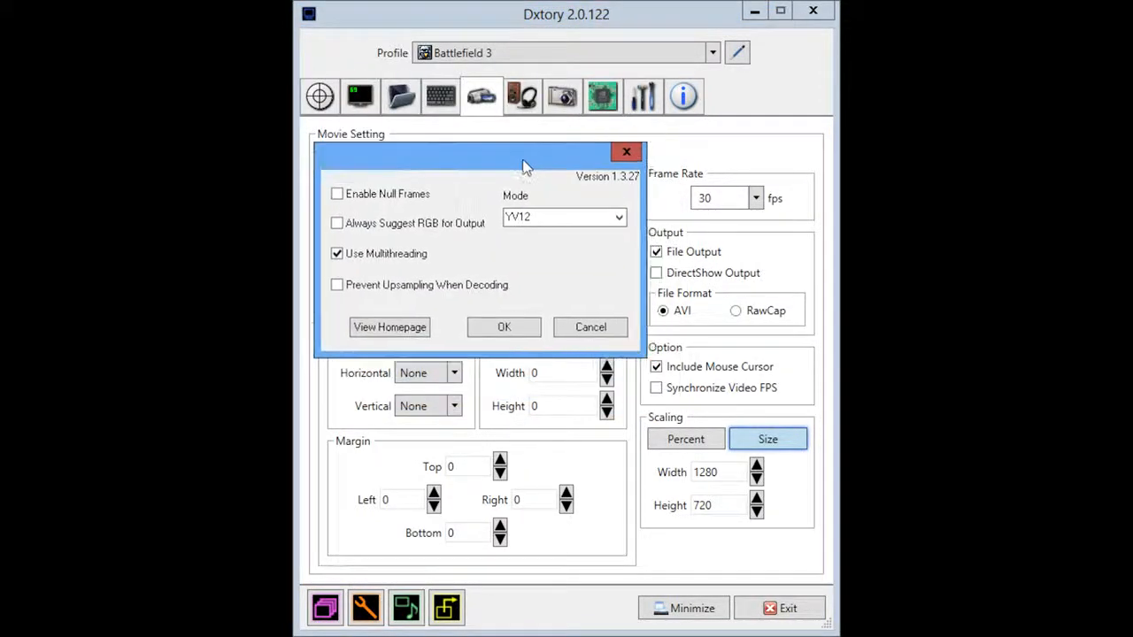
pyautogui.click(619, 217)
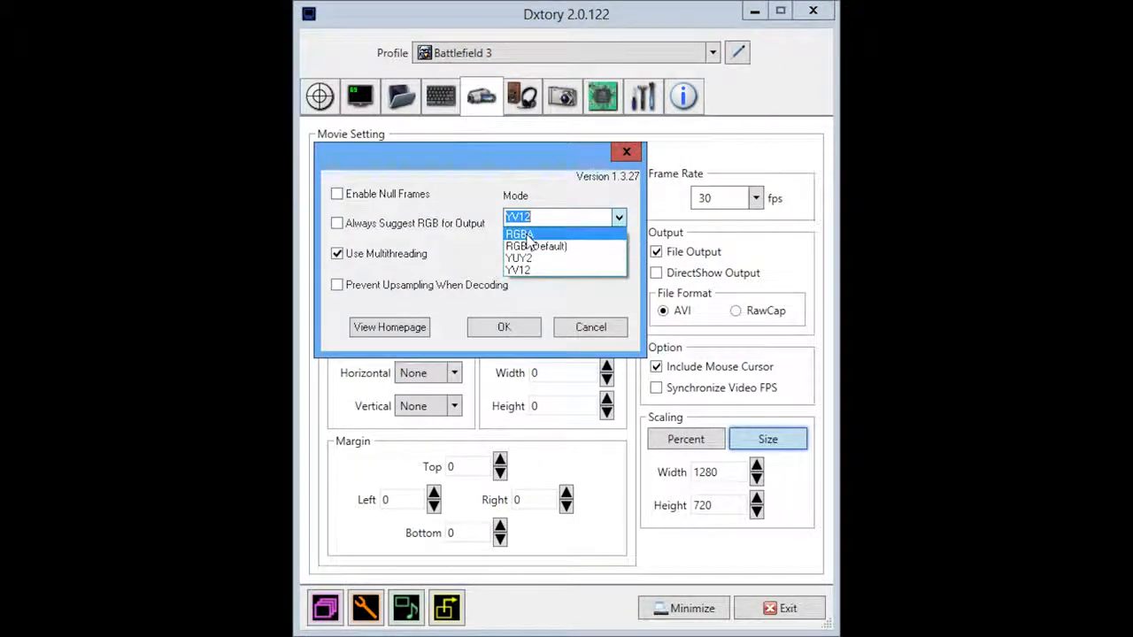
pyautogui.click(544, 188)
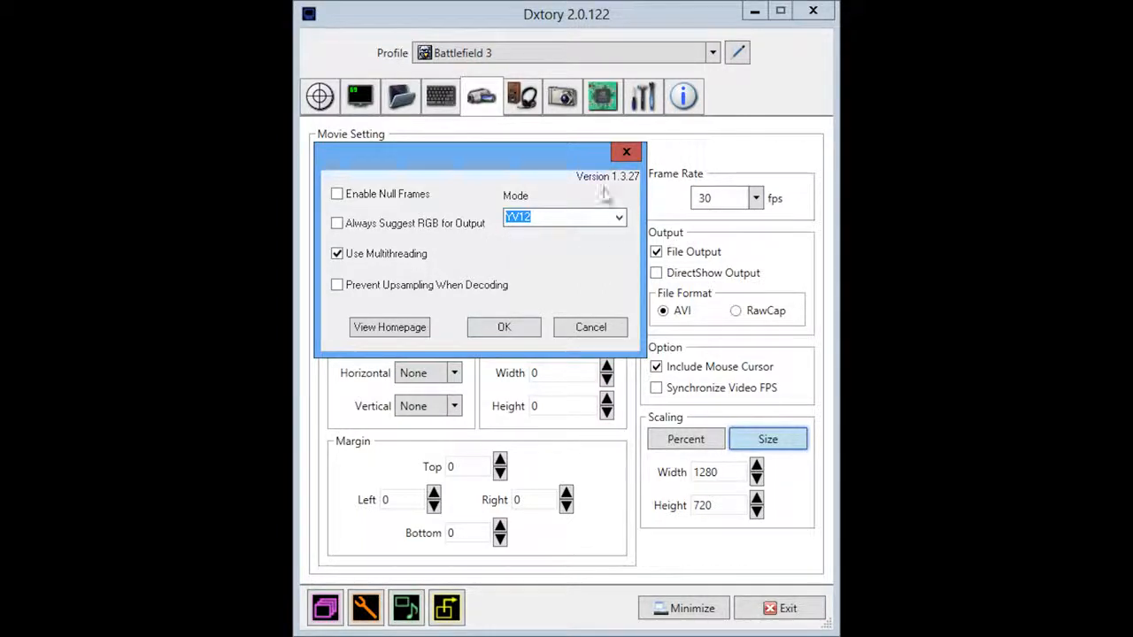
pyautogui.click(551, 224)
pyautogui.click(504, 327)
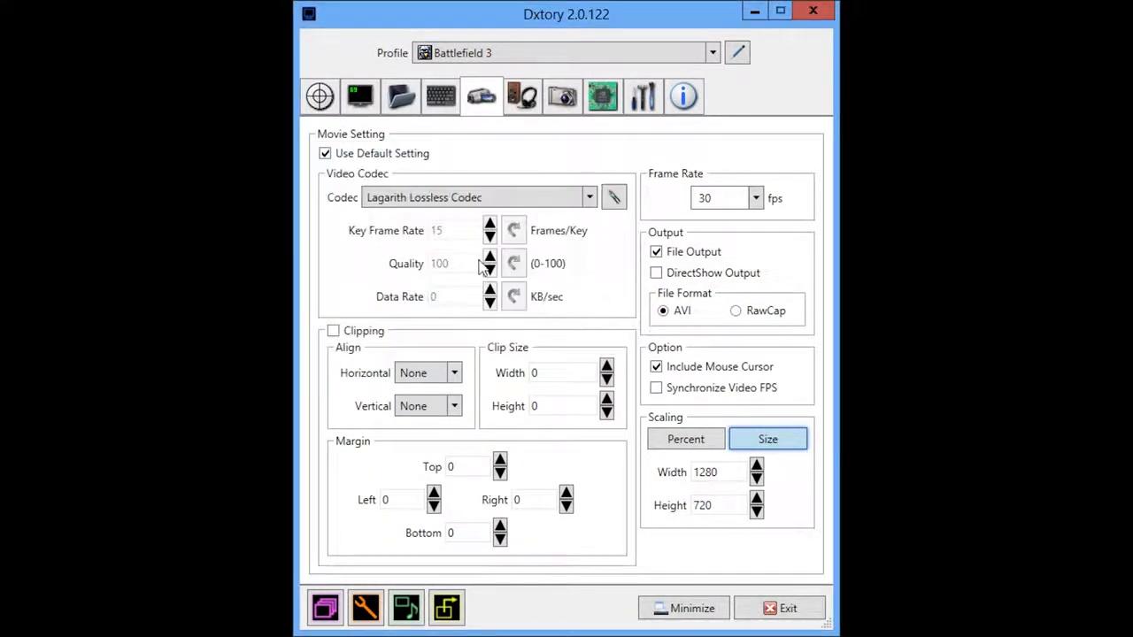
# Step: Set the movie capture frame rate to 30 fps after checking the available rates
pyautogui.click(755, 199)
pyautogui.click(719, 274)
pyautogui.click(734, 203)
pyautogui.click(756, 198)
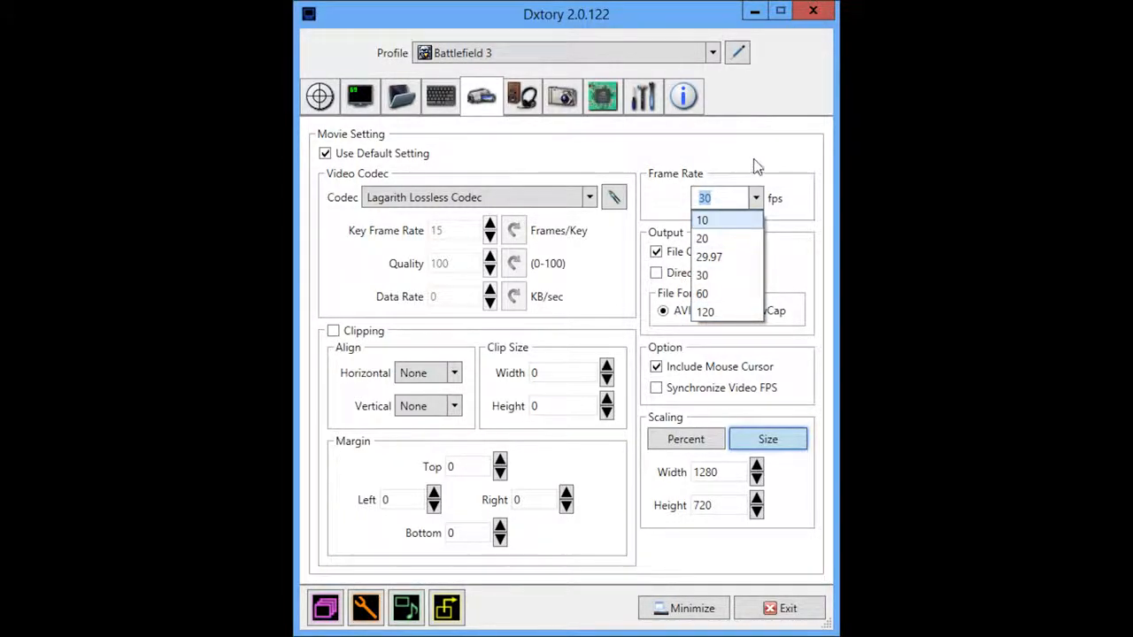
pyautogui.click(776, 202)
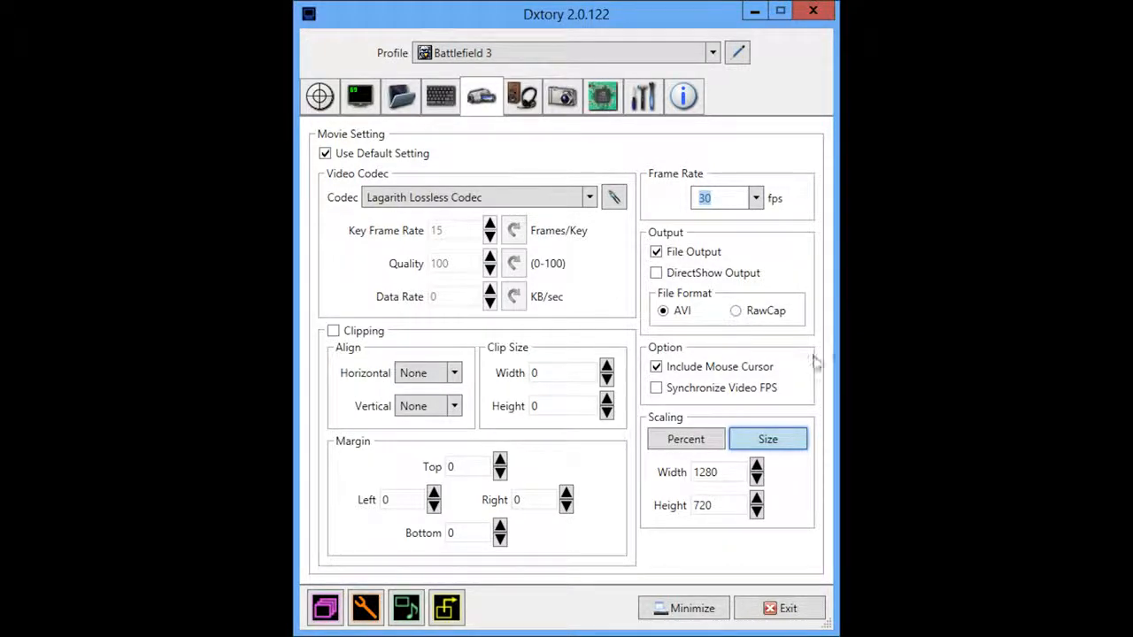
pyautogui.click(739, 313)
# Step: Compare the percent and size scaling modes, and leave the movie scaling on percent at 100%
pyautogui.click(685, 439)
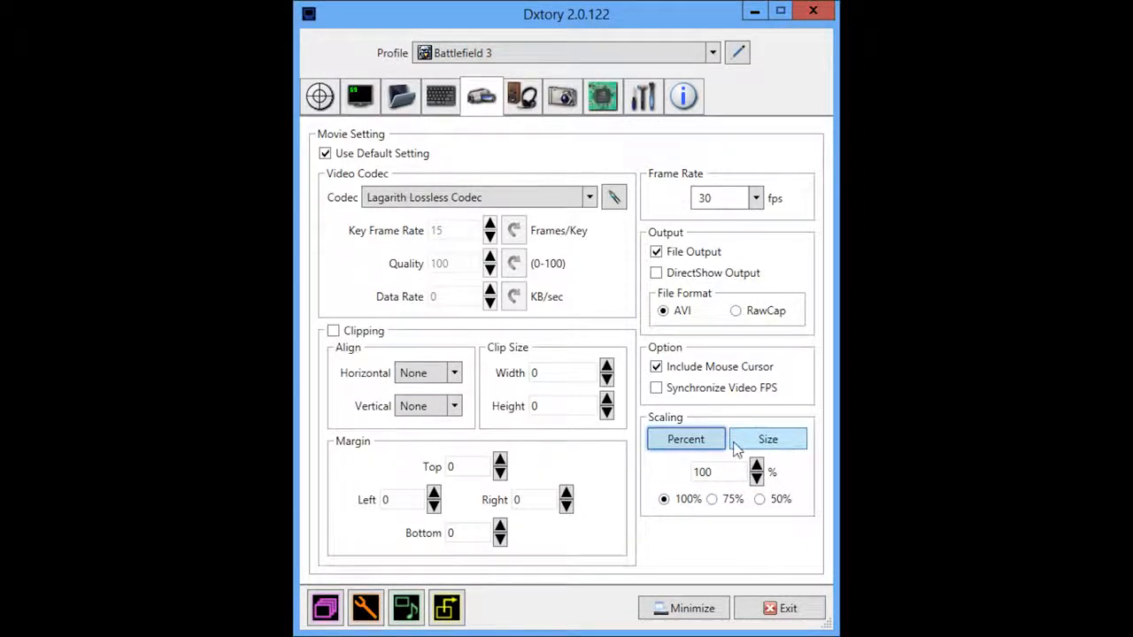
pyautogui.click(768, 439)
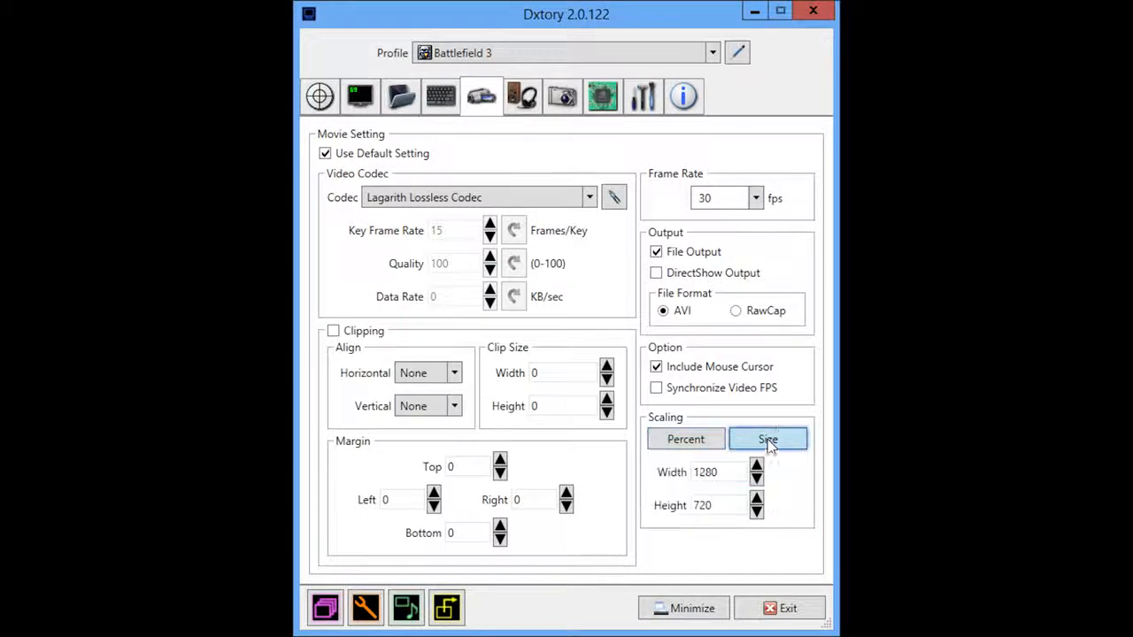
pyautogui.moveTo(725, 470); pyautogui.dragTo(693, 476)
pyautogui.moveTo(721, 515); pyautogui.dragTo(733, 408)
pyautogui.click(700, 441)
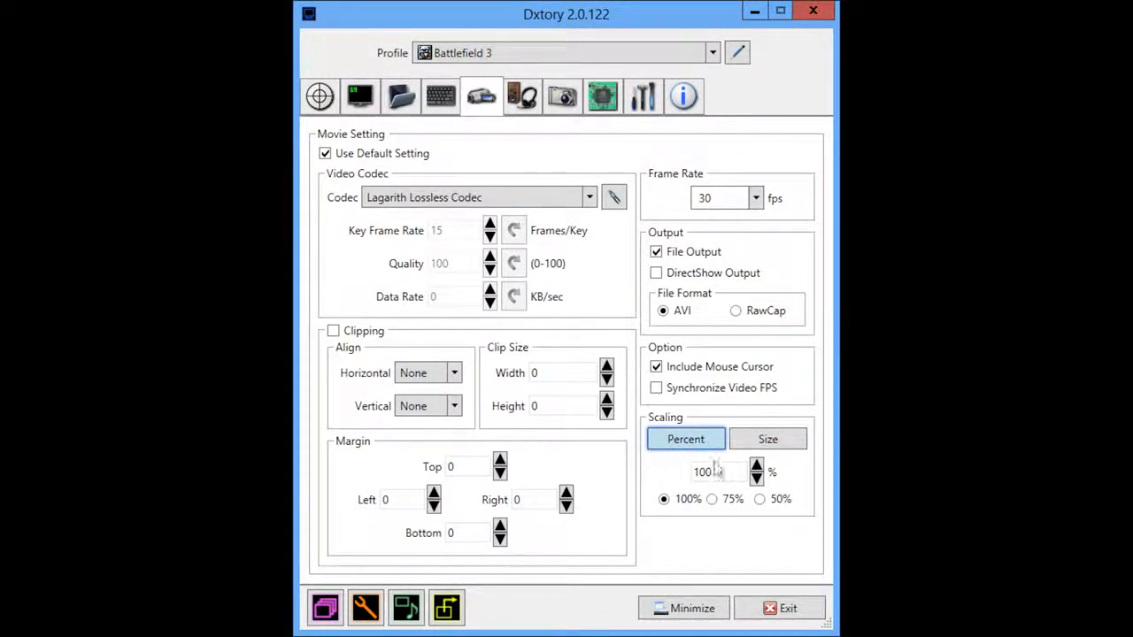
# Step: Review the device, codec and format of the four audio streams in the audio settings
pyautogui.click(522, 100)
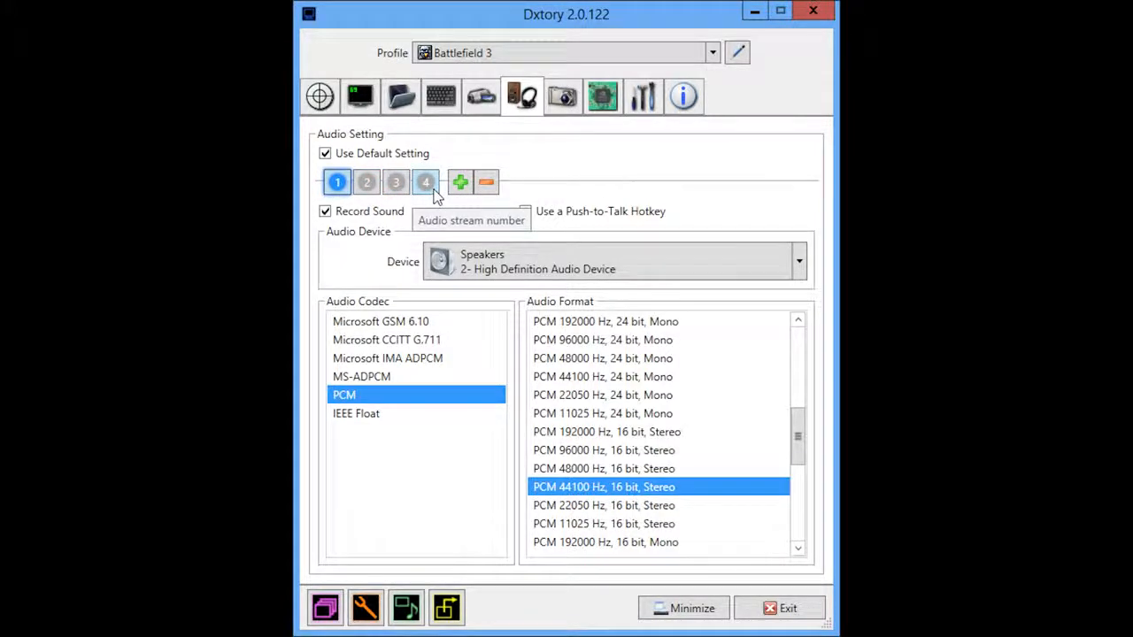
pyautogui.click(366, 183)
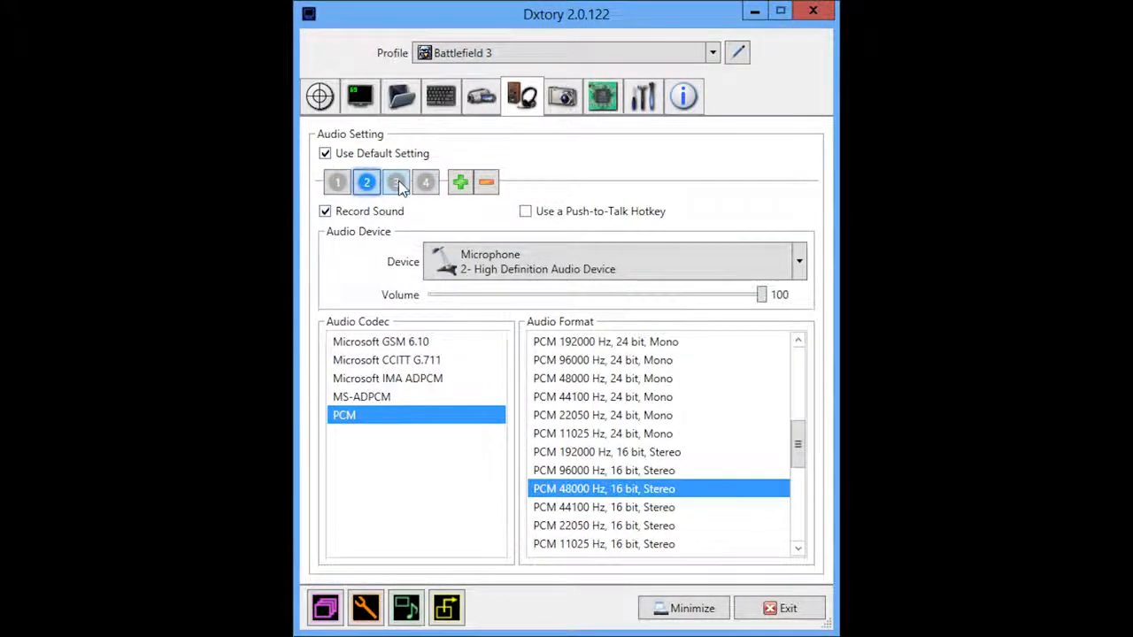
pyautogui.click(426, 182)
pyautogui.click(345, 184)
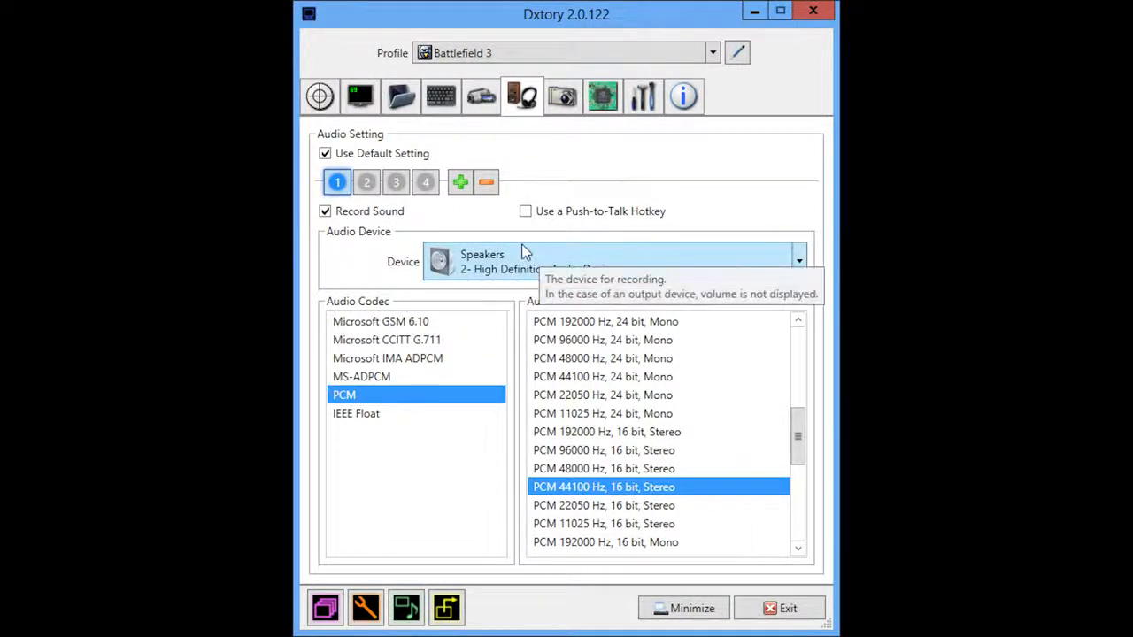
pyautogui.click(367, 183)
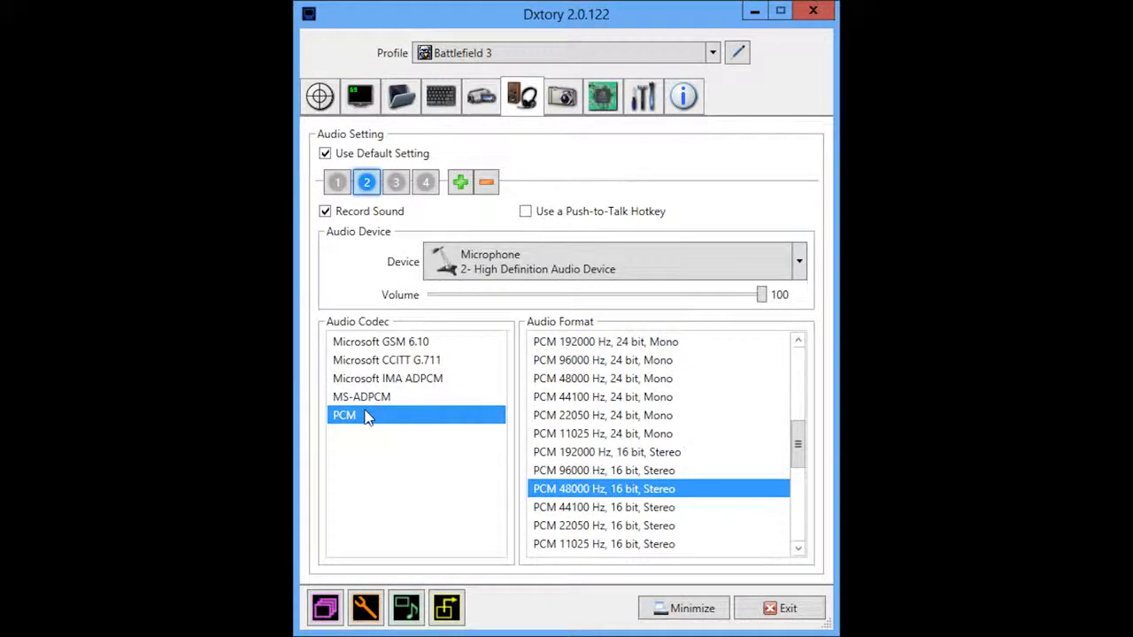
pyautogui.click(396, 183)
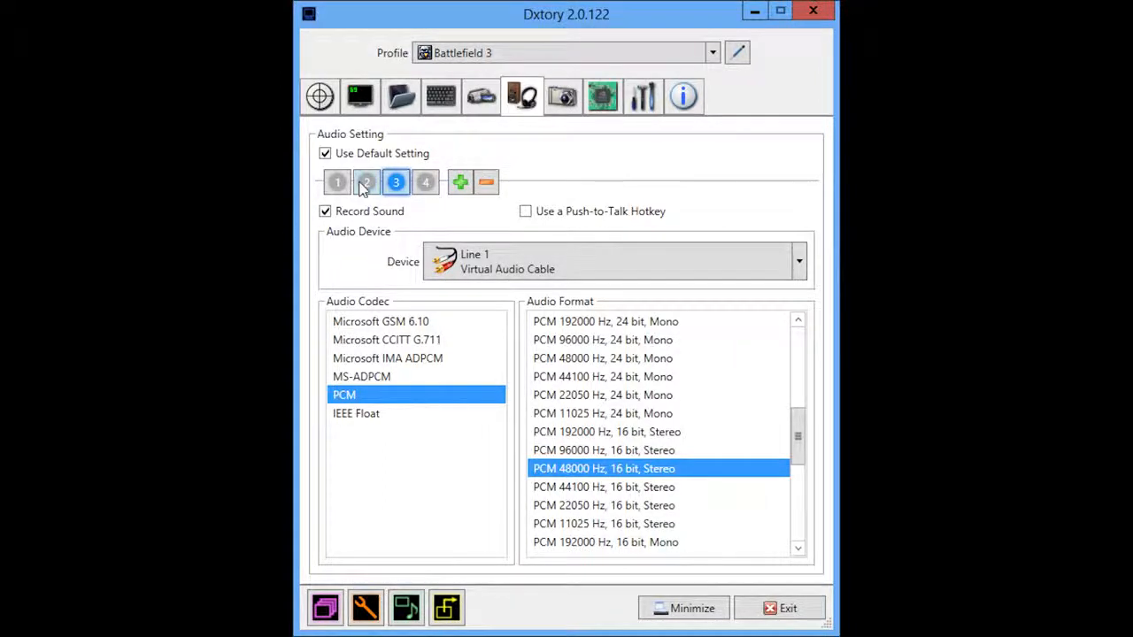
pyautogui.click(426, 183)
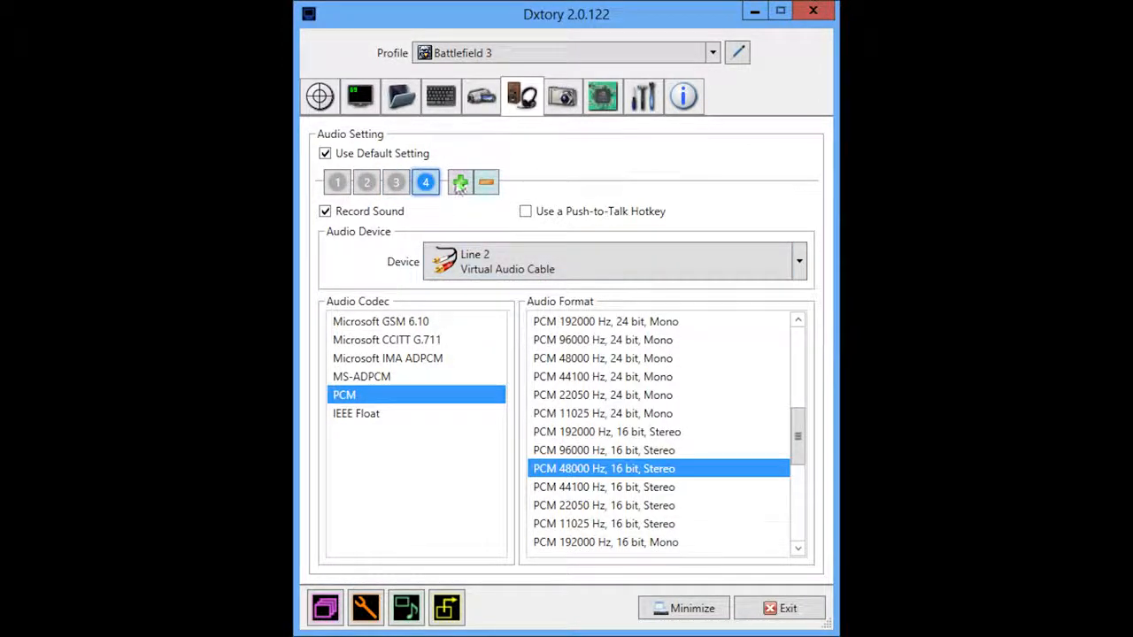
pyautogui.click(396, 186)
pyautogui.click(425, 183)
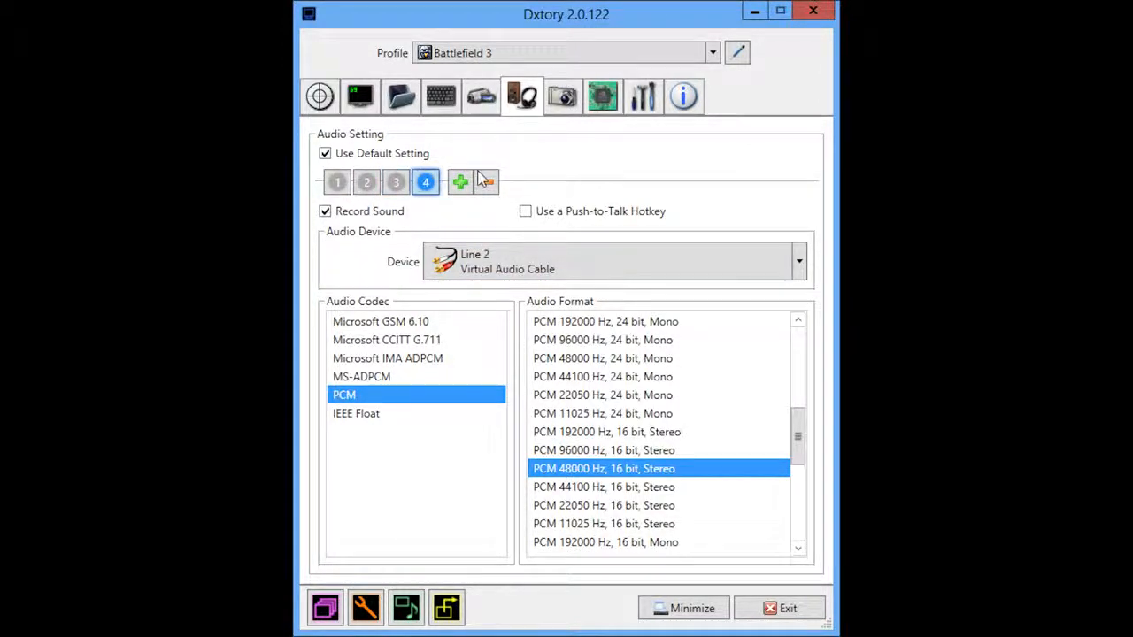
# Step: Set the number of processing threads to 4 in the advanced settings
pyautogui.click(605, 99)
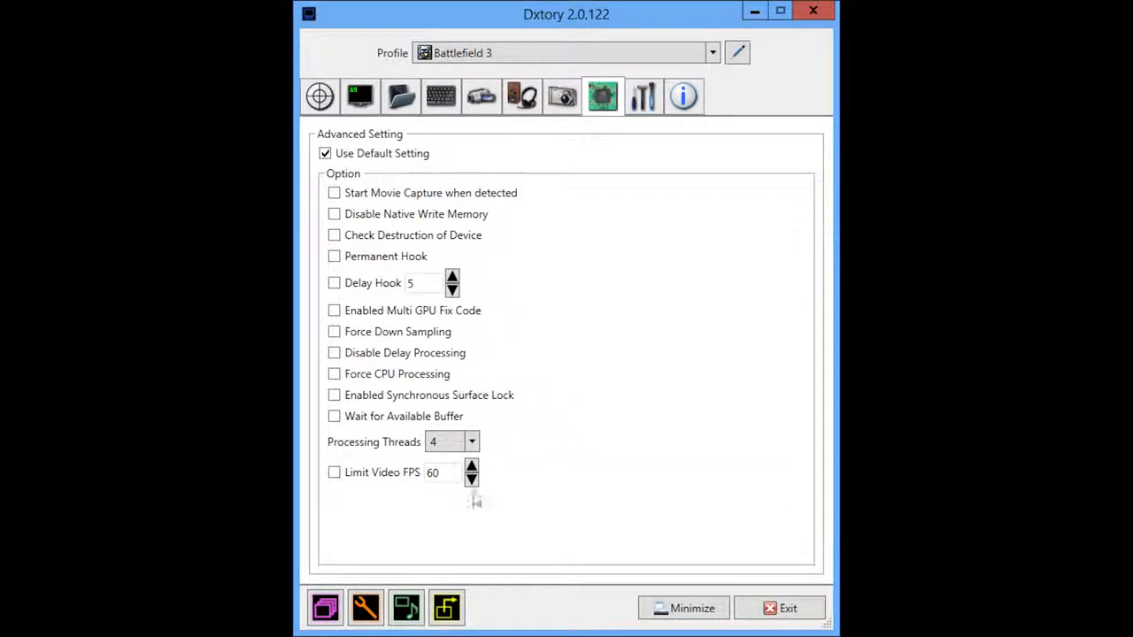
pyautogui.click(429, 447)
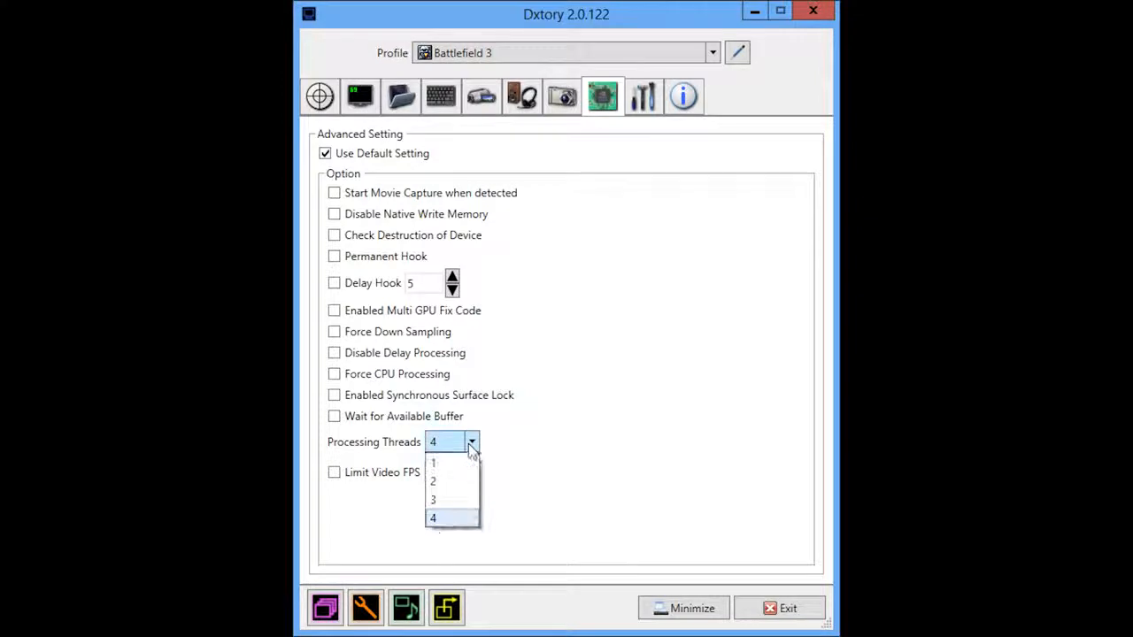
pyautogui.click(444, 515)
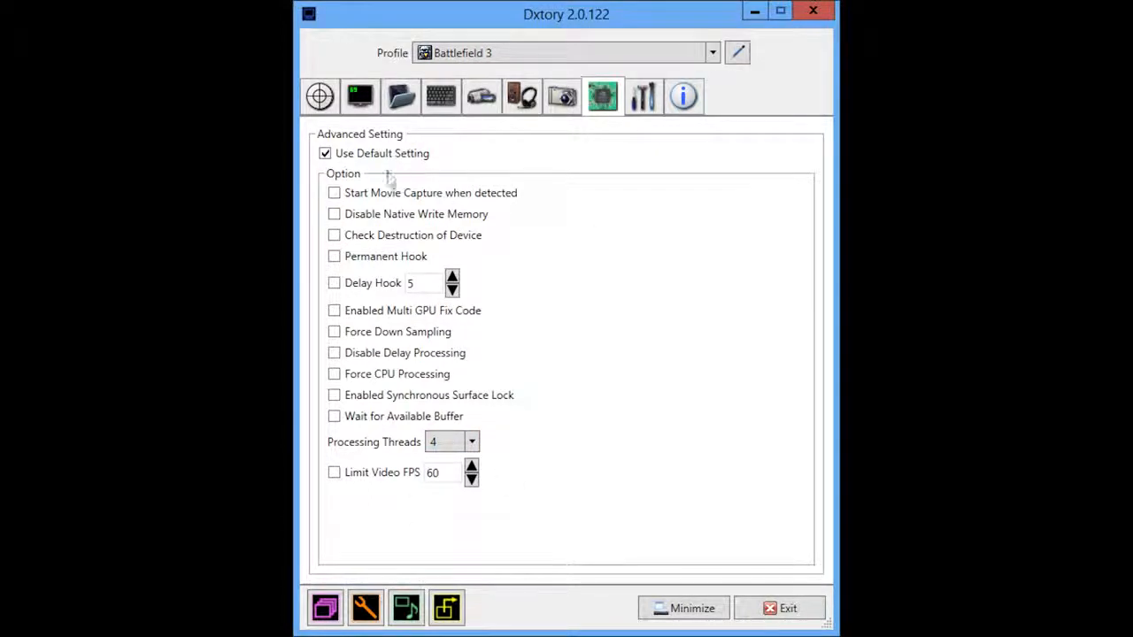
pyautogui.click(643, 97)
pyautogui.click(682, 97)
pyautogui.click(644, 97)
pyautogui.click(601, 100)
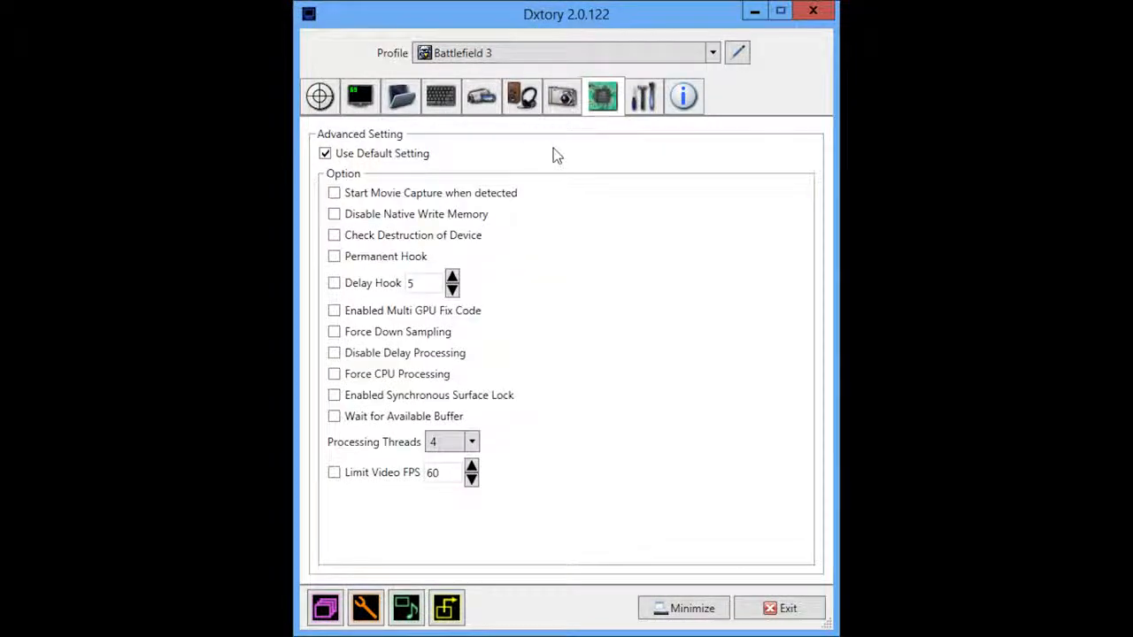